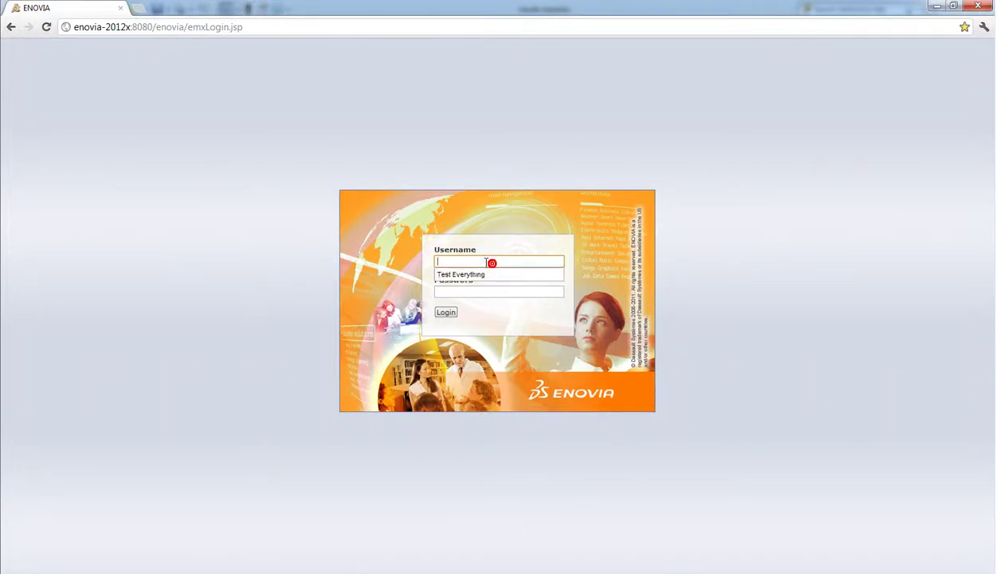
- Log in to the ENOVIA V6 web client using the saved username suggestion
left_click(474, 270)
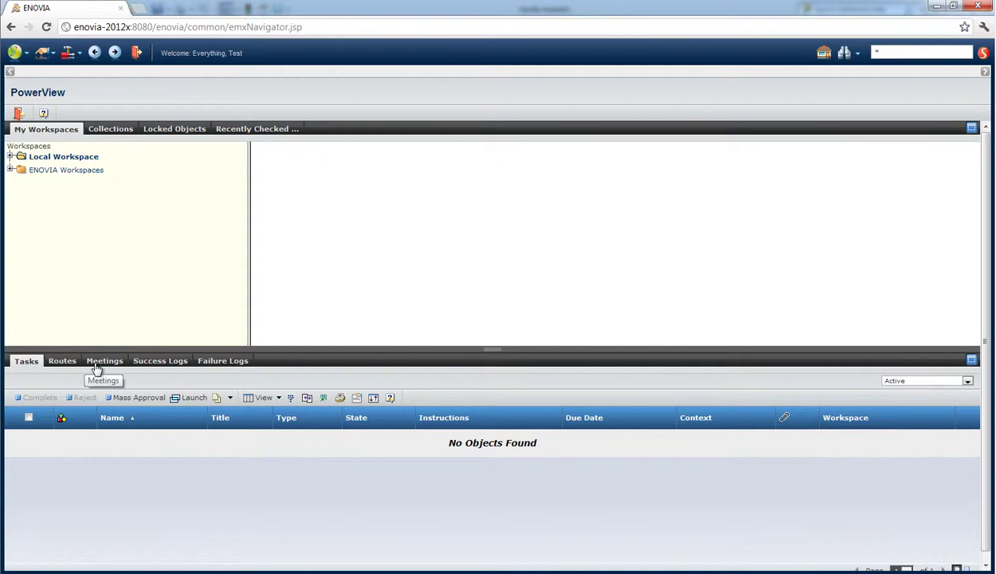
- Expand ENOVIA Workspaces > Industrial Applications and open the Spreader Assembly(87) workspace
left_click(12, 170)
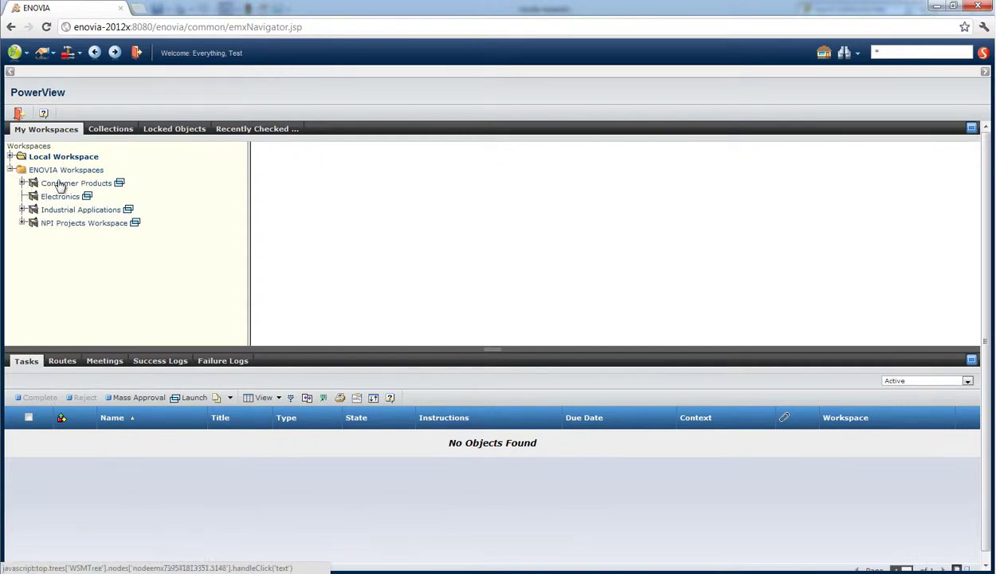
left_click(22, 209)
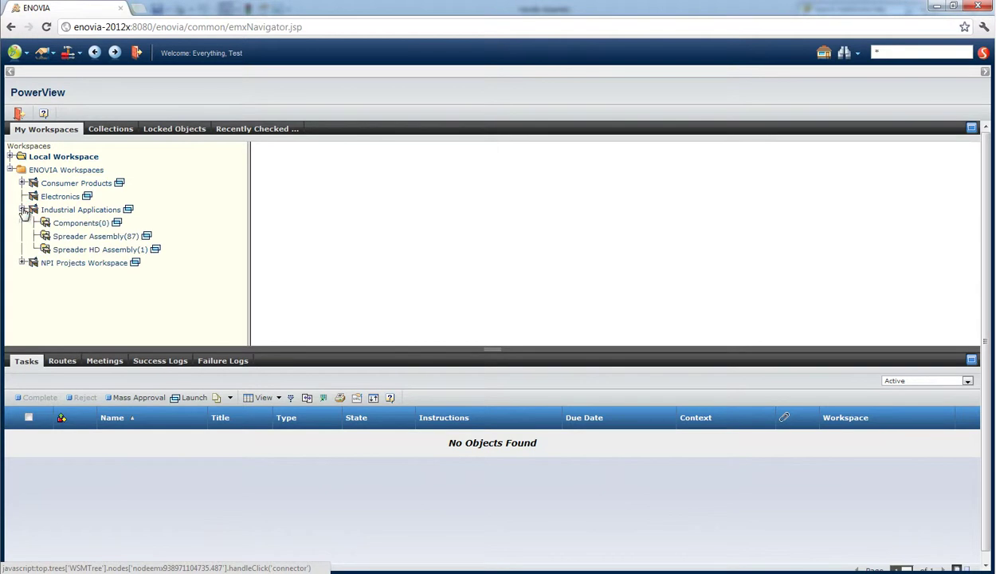
left_click(89, 236)
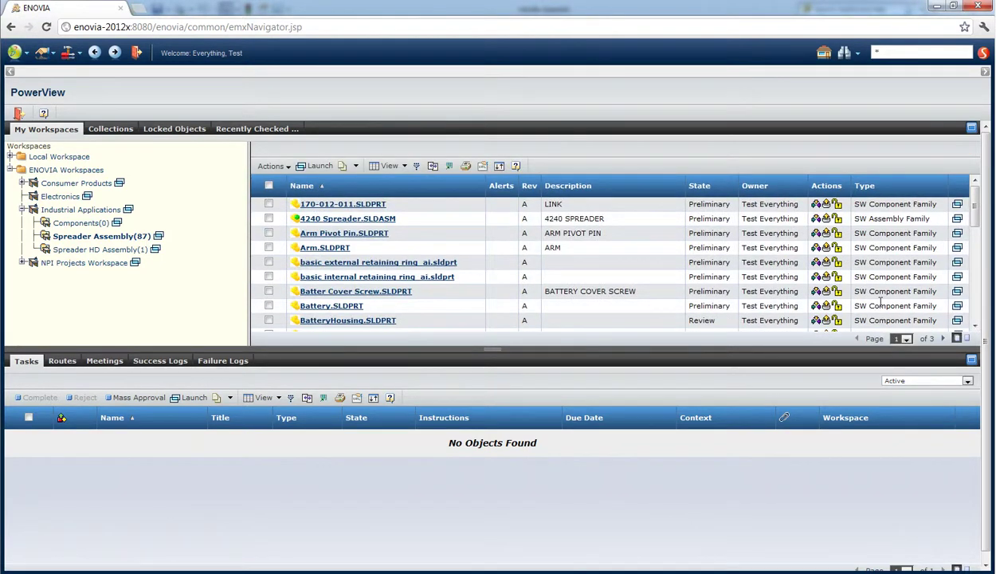
- Turn pagination off so all 87 Spreader Assembly files appear in one list
scroll(979, 248, "down", 3)
scroll(978, 248, "down", 5)
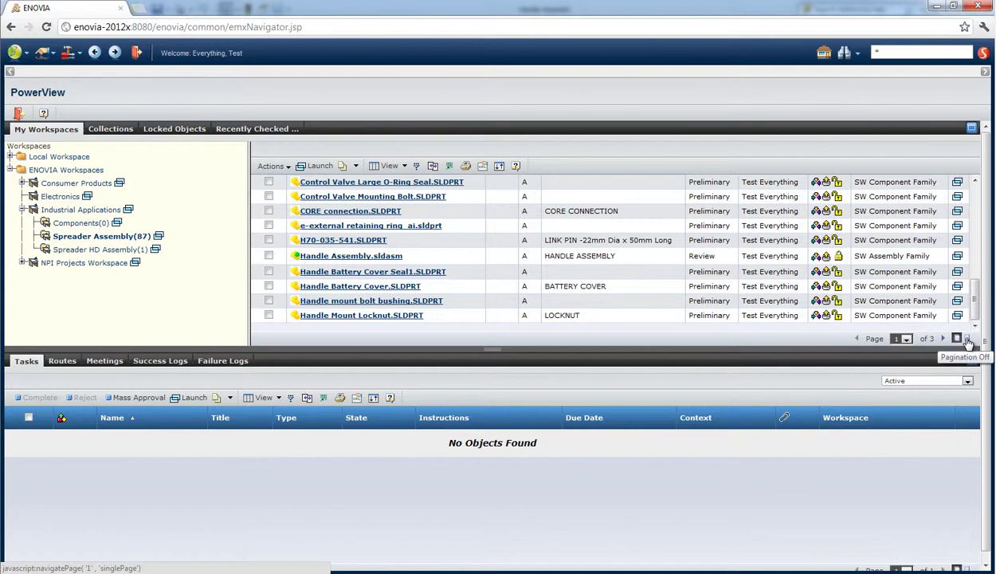
left_click(968, 341)
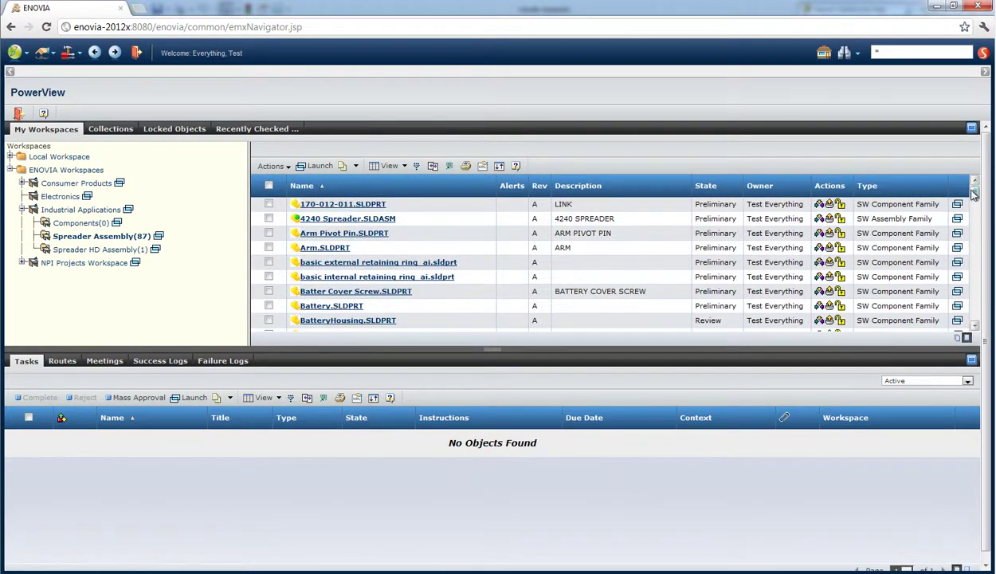
left_click_drag(974, 195, 976, 224)
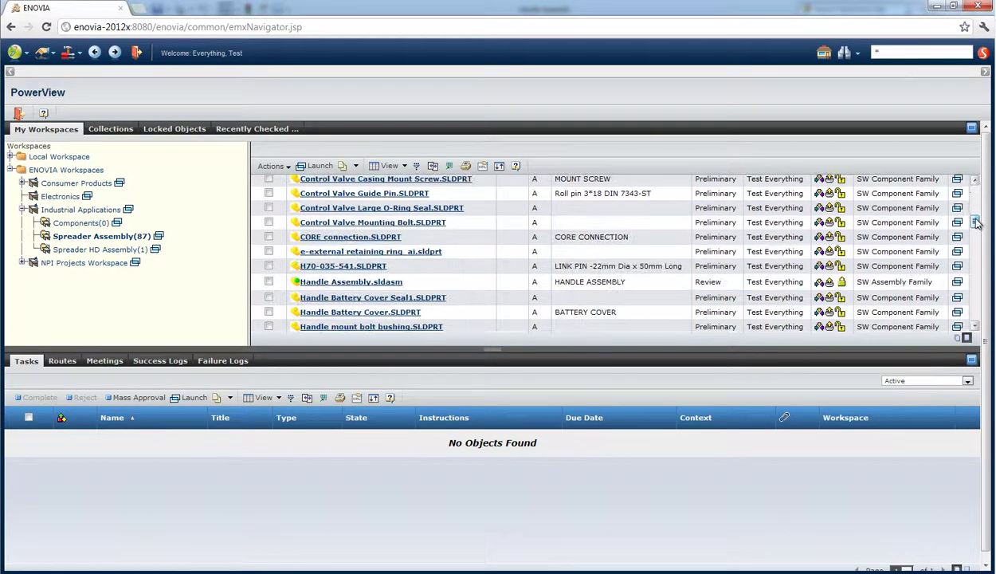
- Maximize and restore the parts list, then drag the splitter down to make the pane taller
left_click(972, 128)
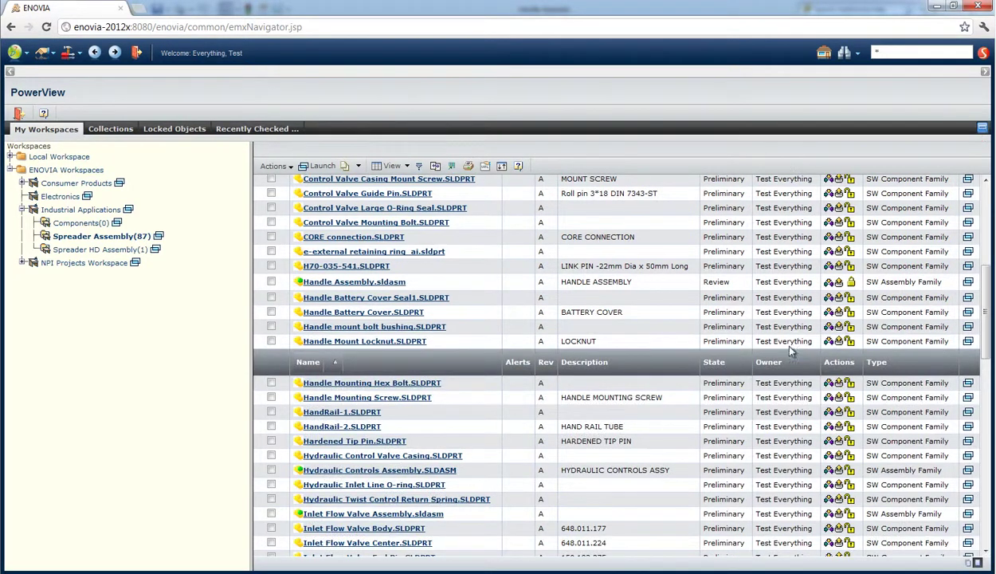
left_click(982, 129)
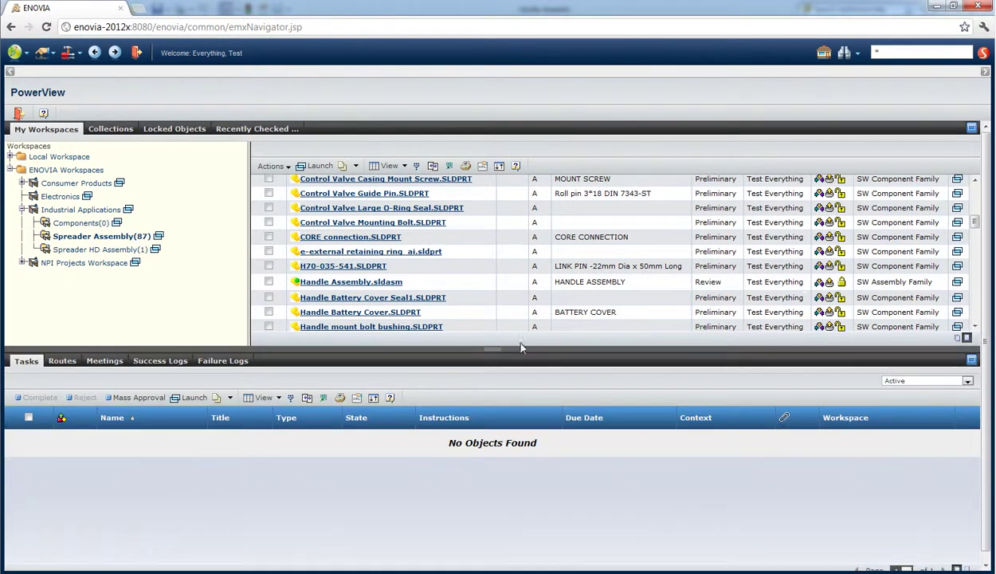
left_click_drag(483, 348, 483, 438)
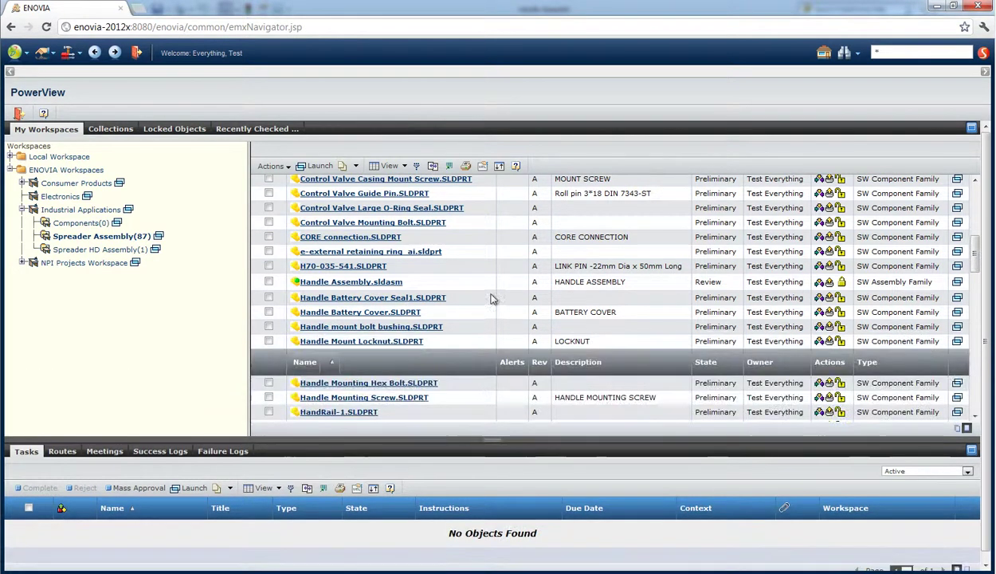
left_click_drag(973, 251, 978, 373)
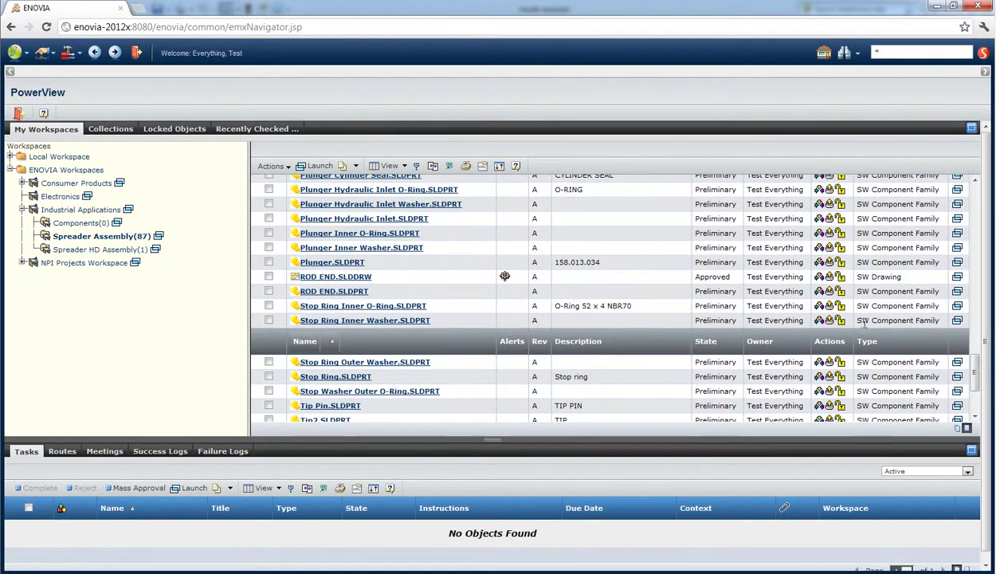
- Open the ROD END.SLDDRW drawing and view its lifecycle, currently Approved before Release
left_click(327, 282)
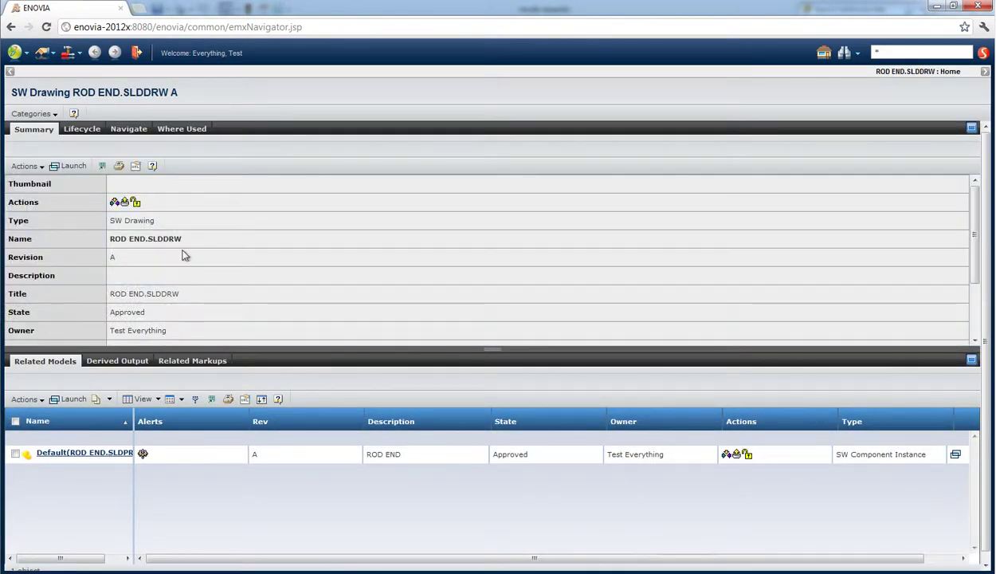
left_click_drag(180, 238, 103, 236)
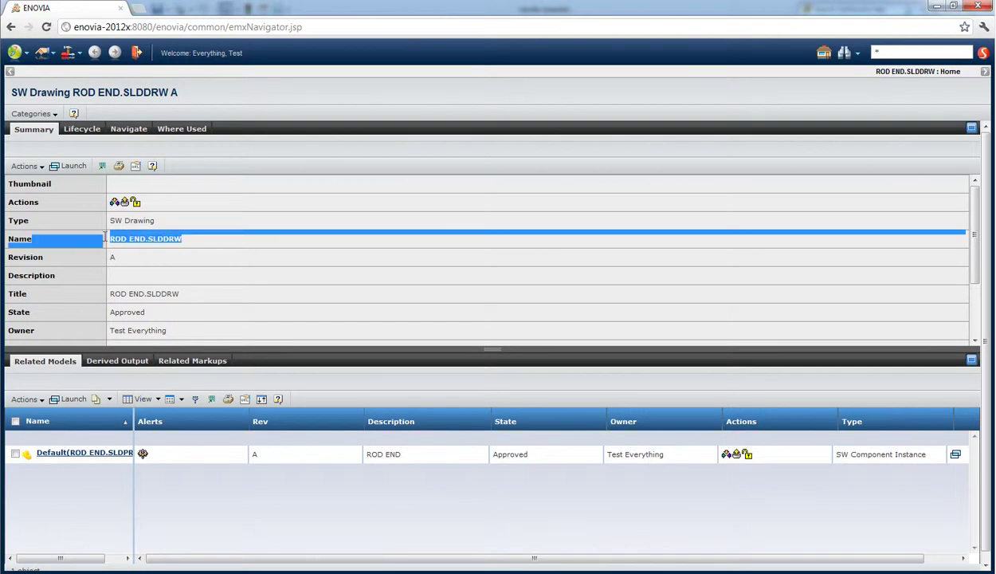
left_click(172, 213)
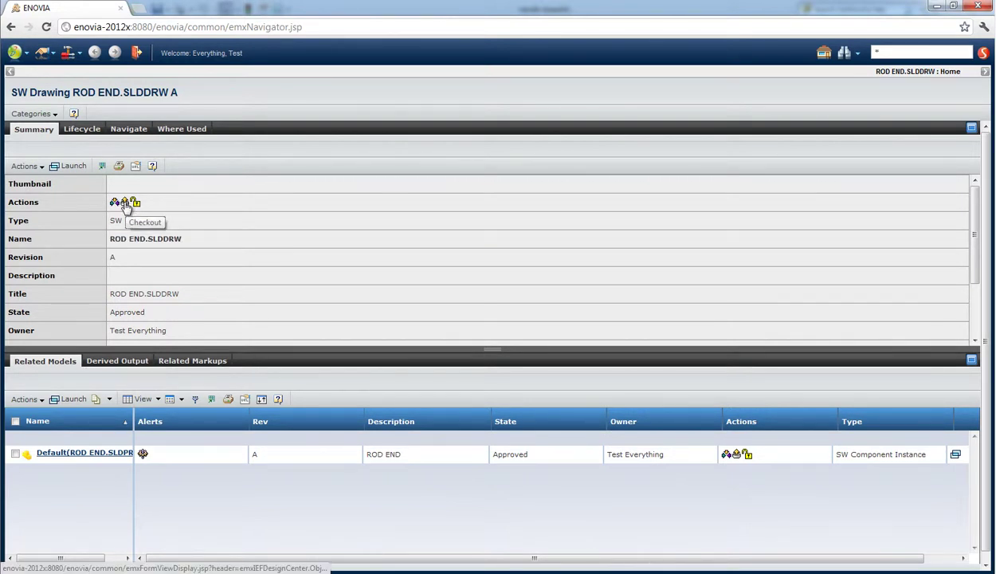
left_click(37, 167)
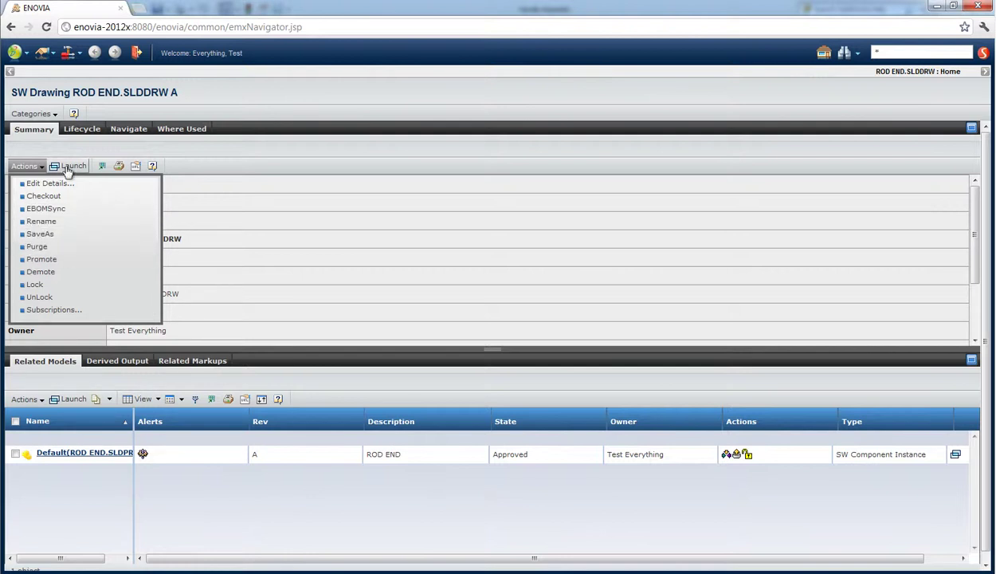
left_click(77, 130)
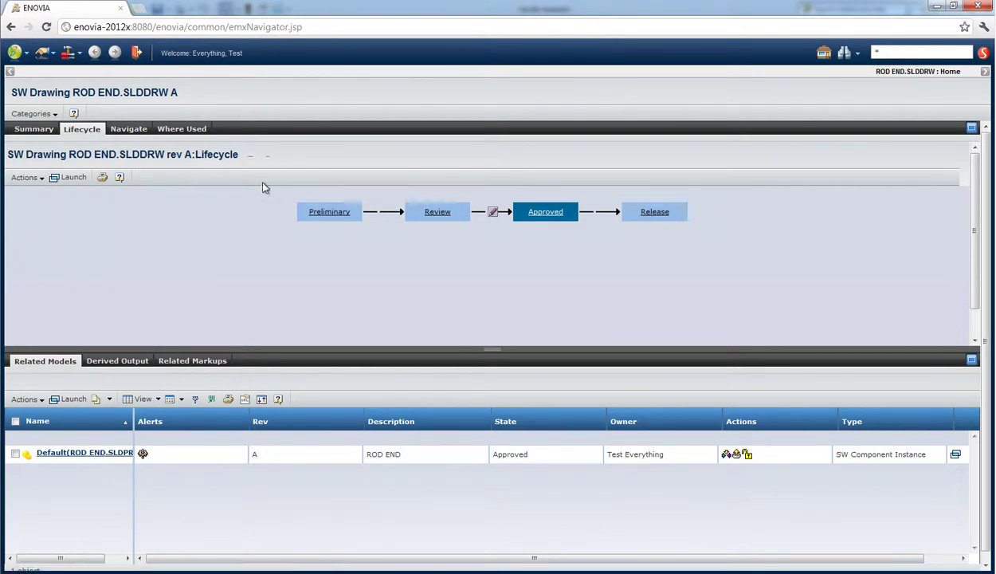
- Show and then dismiss the lifecycle actions for ROD END.SLDDRW
left_click(32, 177)
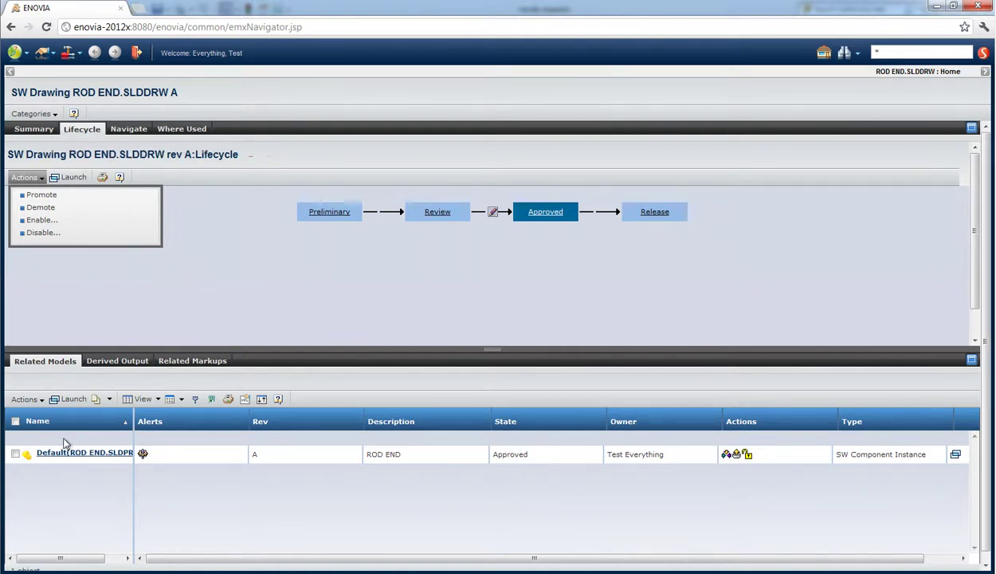
left_click(89, 458)
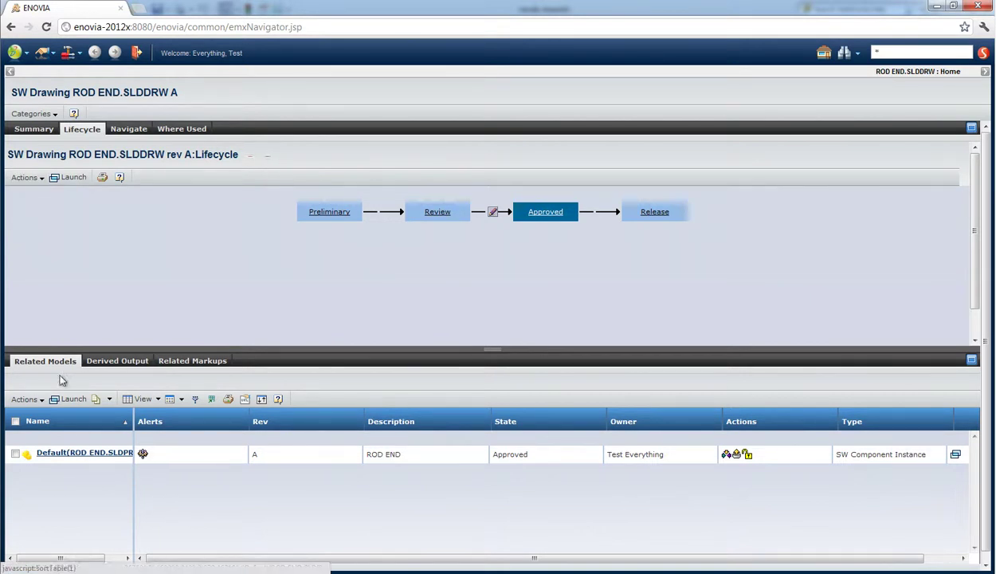
- Open the related Default(ROD END.SLDPRT) model, highlight its description and check its Actions menu
left_click(76, 453)
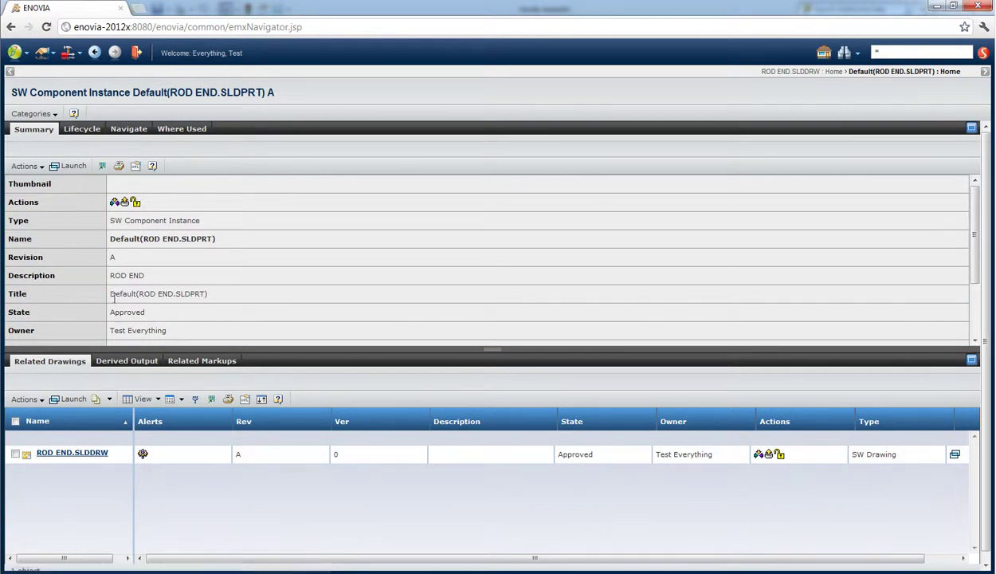
left_click_drag(146, 276, 111, 273)
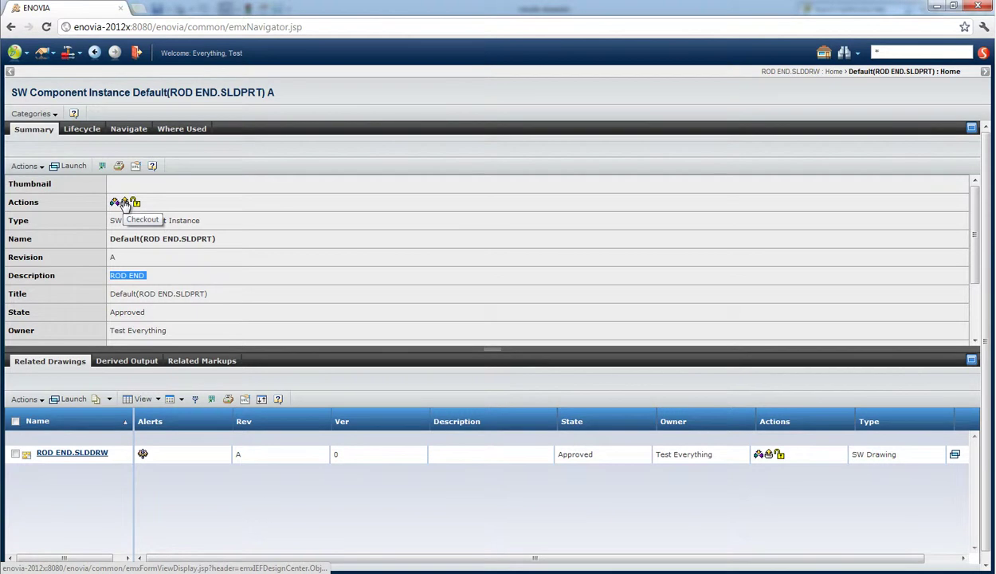
left_click(37, 167)
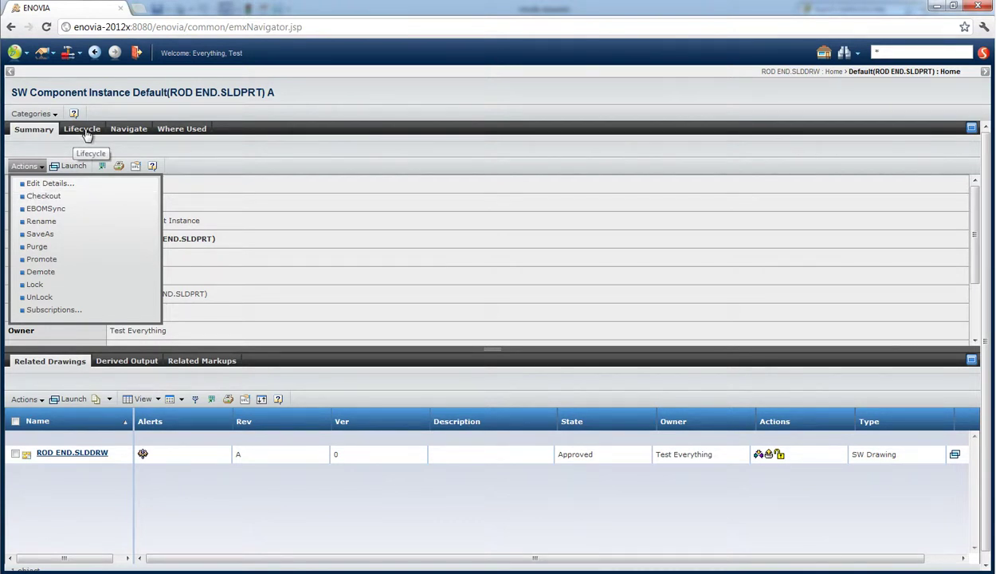
- Show where ROD END is used and open the Default(4240 Spreader.SLDASM) assembly instance
left_click(185, 129)
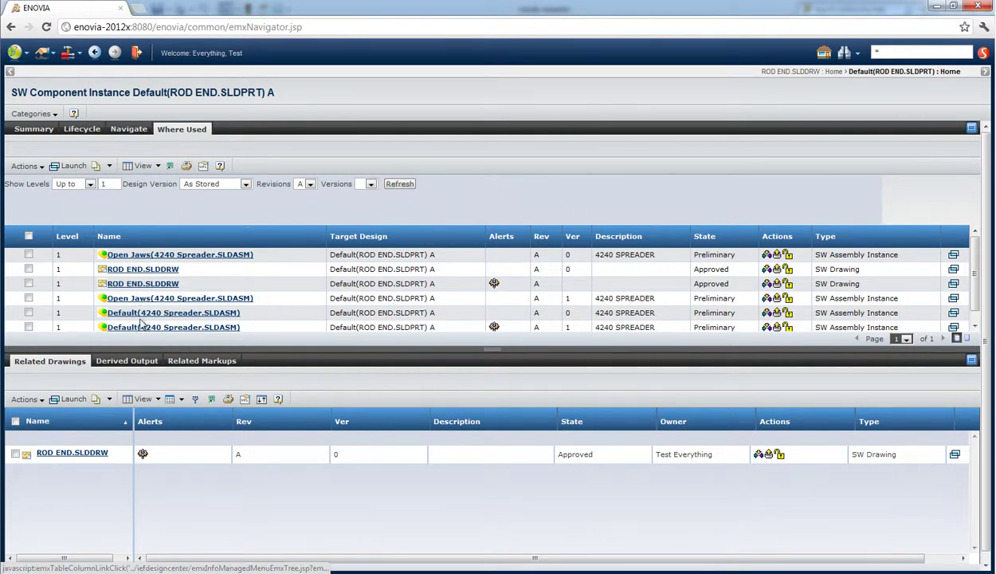
left_click(176, 328)
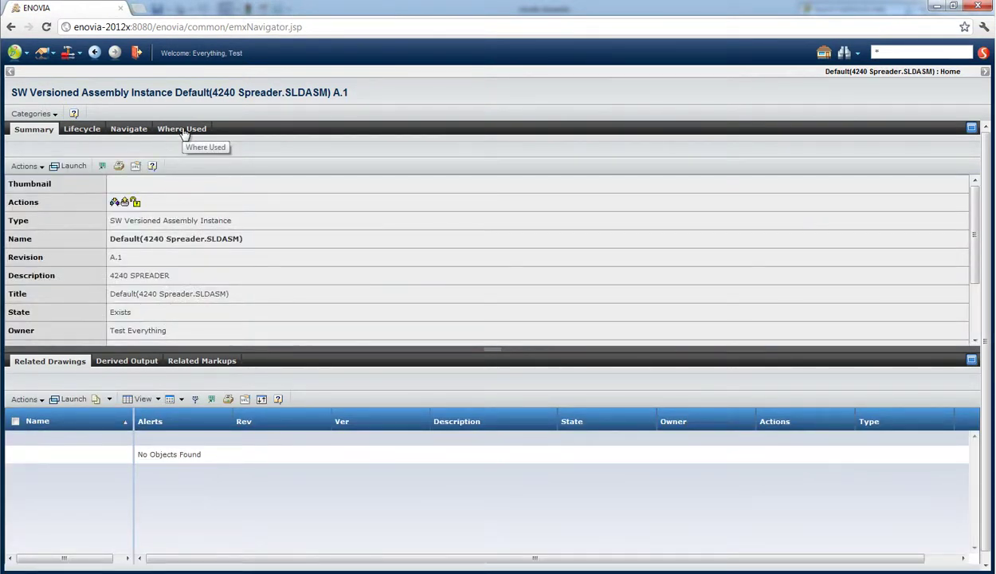
- Show the 4240 Spreader product structure full-page with a wider Name column
left_click(130, 134)
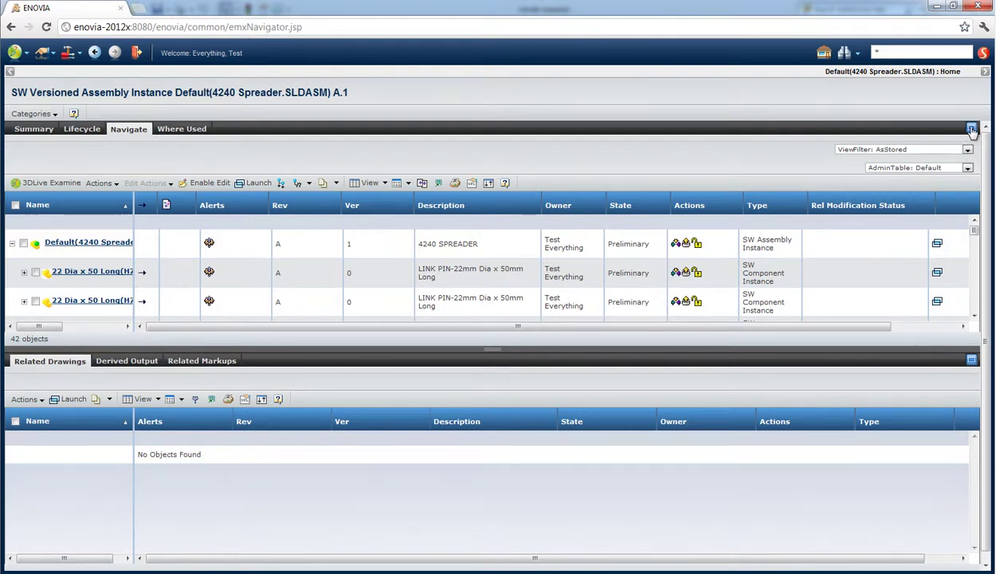
left_click(972, 128)
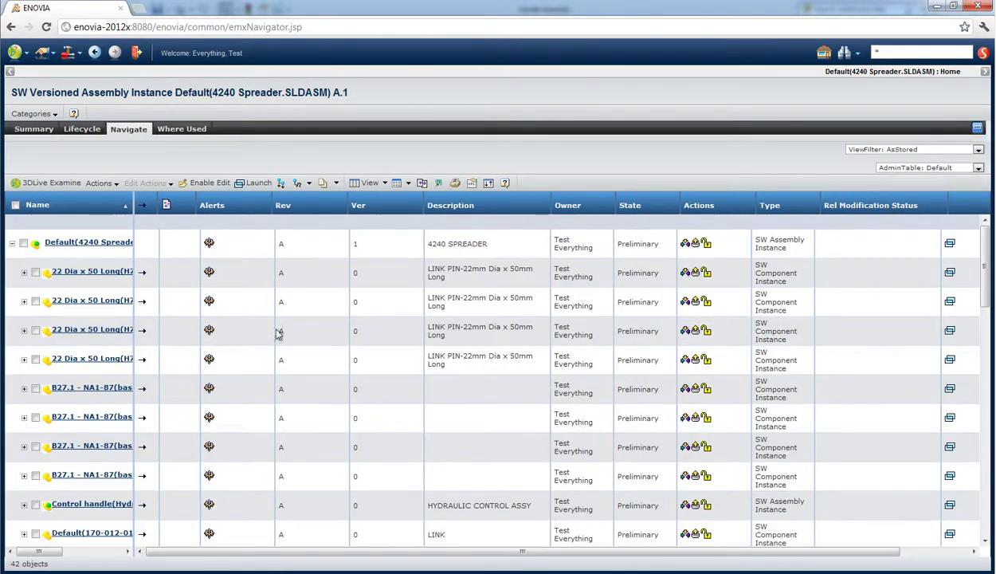
left_click_drag(134, 254, 344, 263)
- Expand Handle Assembly into its child parts and check the table View options
scroll(133, 431, "down", 2)
scroll(133, 431, "down", 2)
scroll(133, 431, "down", 2)
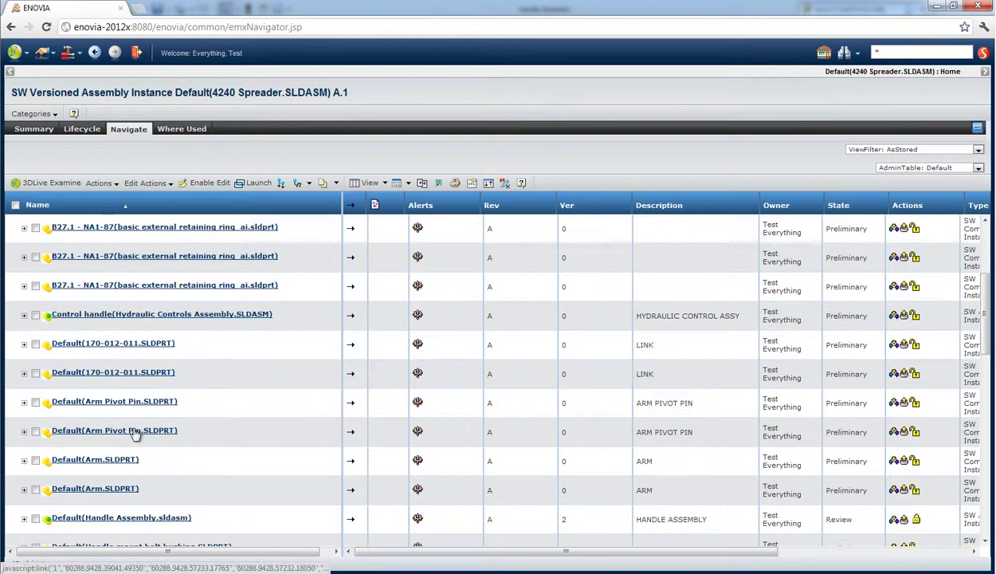
scroll(133, 442, "down", 2)
left_click(24, 455)
scroll(161, 441, "down", 4)
scroll(162, 441, "down", 2)
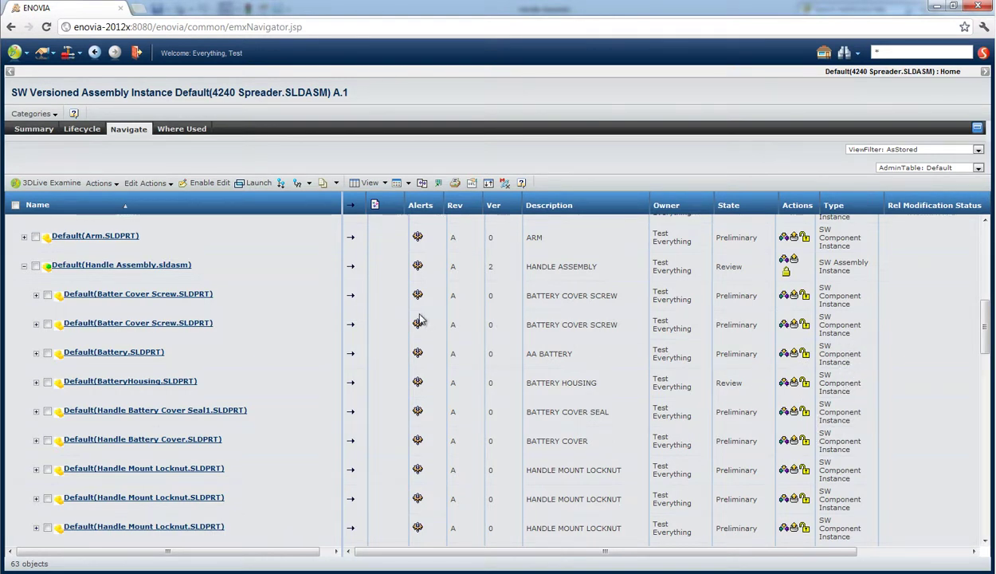
left_click(384, 182)
left_click(407, 182)
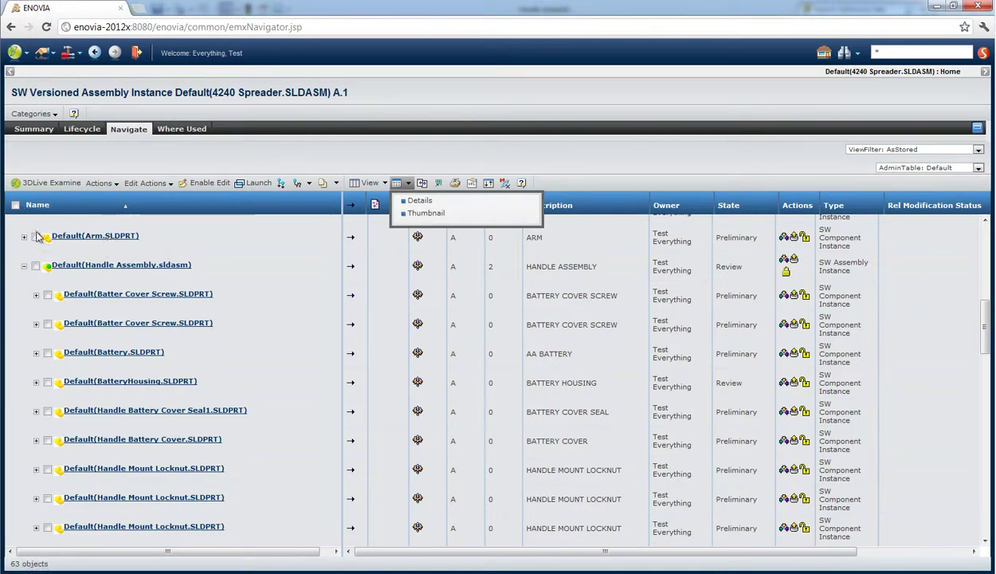
- Check Handle Assembly's actions, then go back to PowerView home and expand ENOVIA Workspaces
left_click(35, 265)
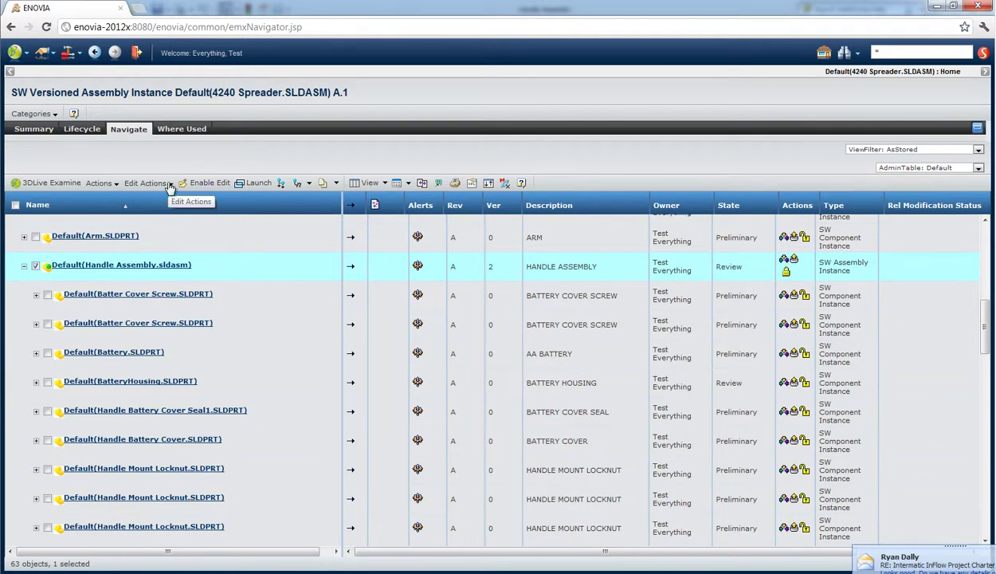
left_click(111, 185)
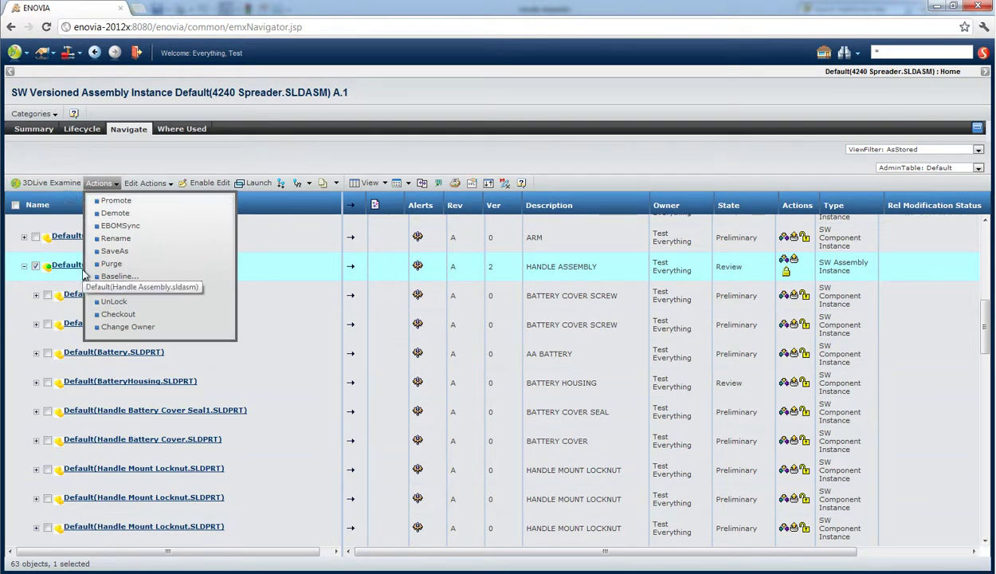
left_click(208, 160)
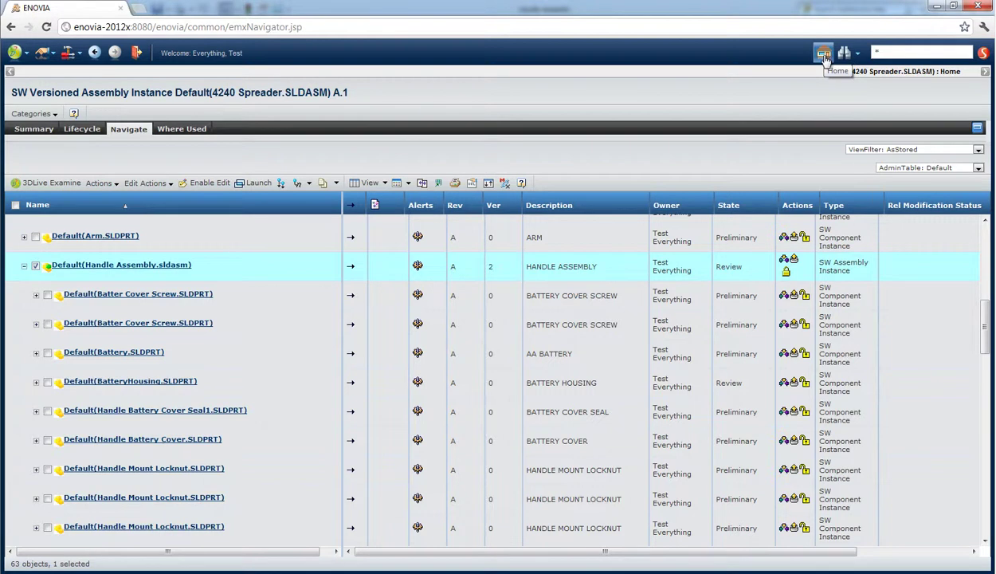
left_click(825, 55)
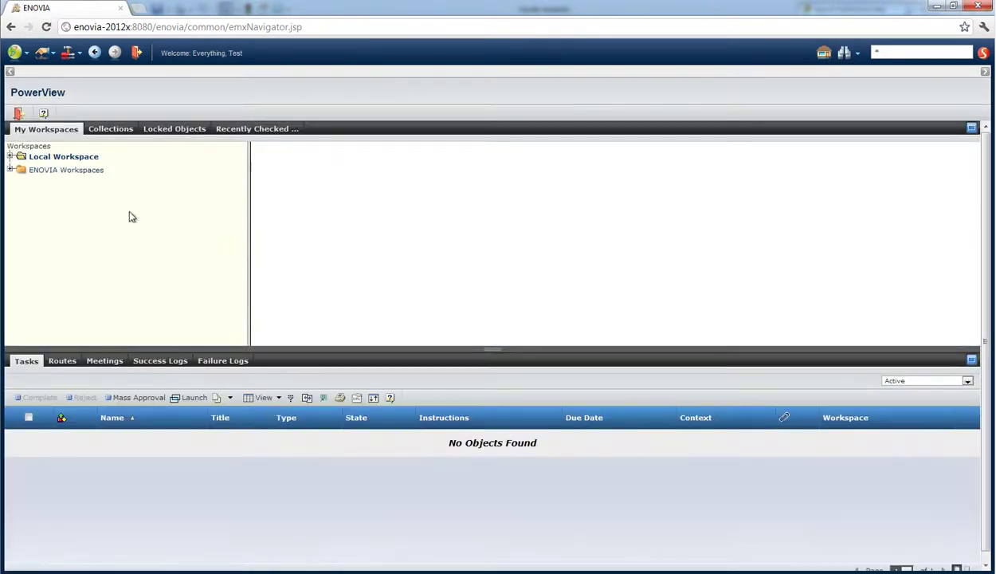
left_click(11, 170)
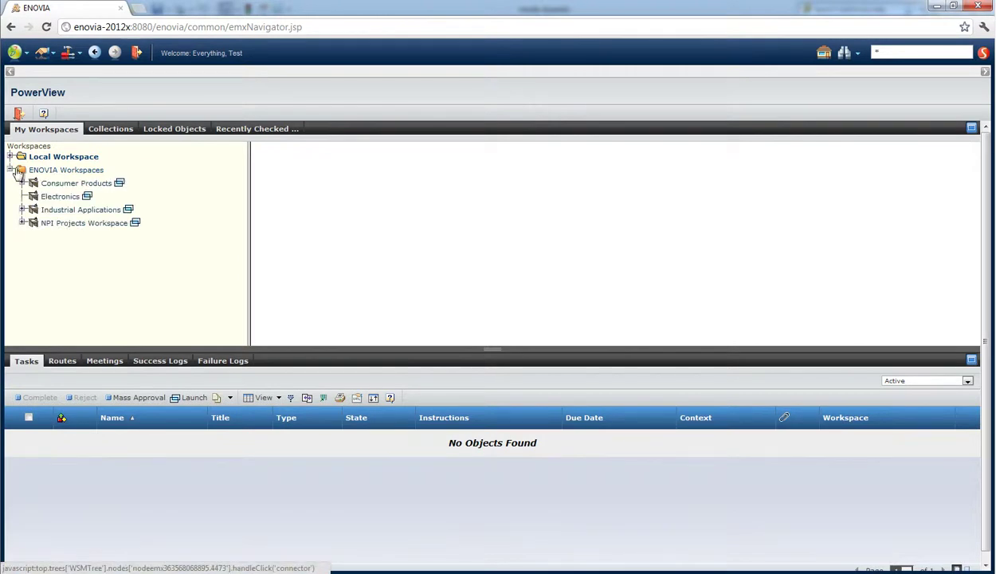